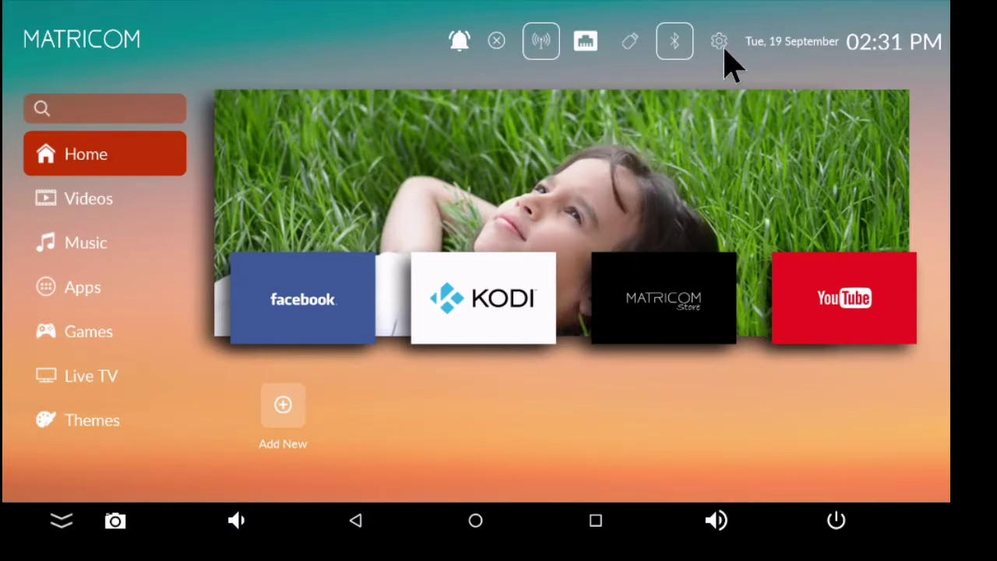
Open the Apps page in device settings, look at App permissions, then go back
left_click(719, 43)
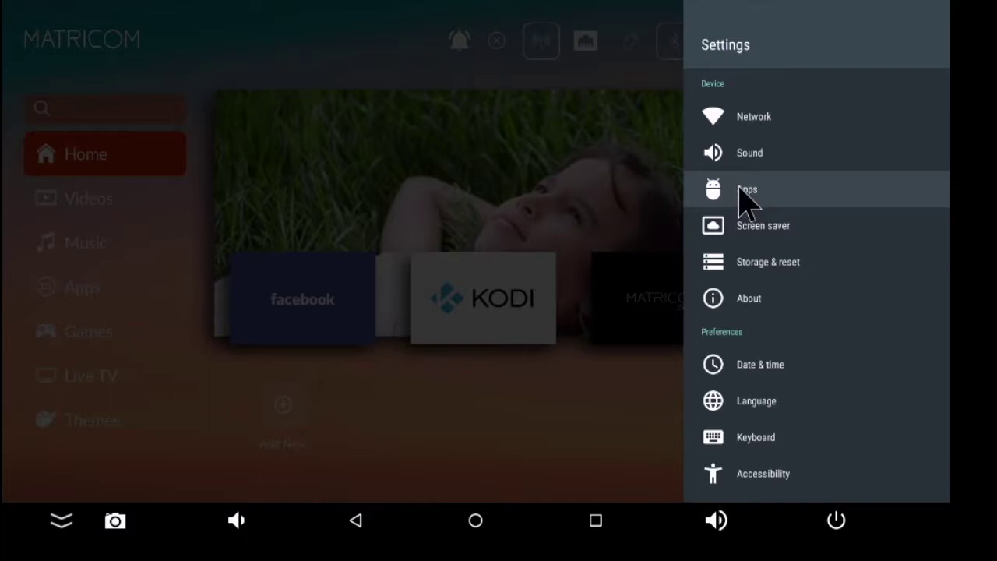
left_click(742, 190)
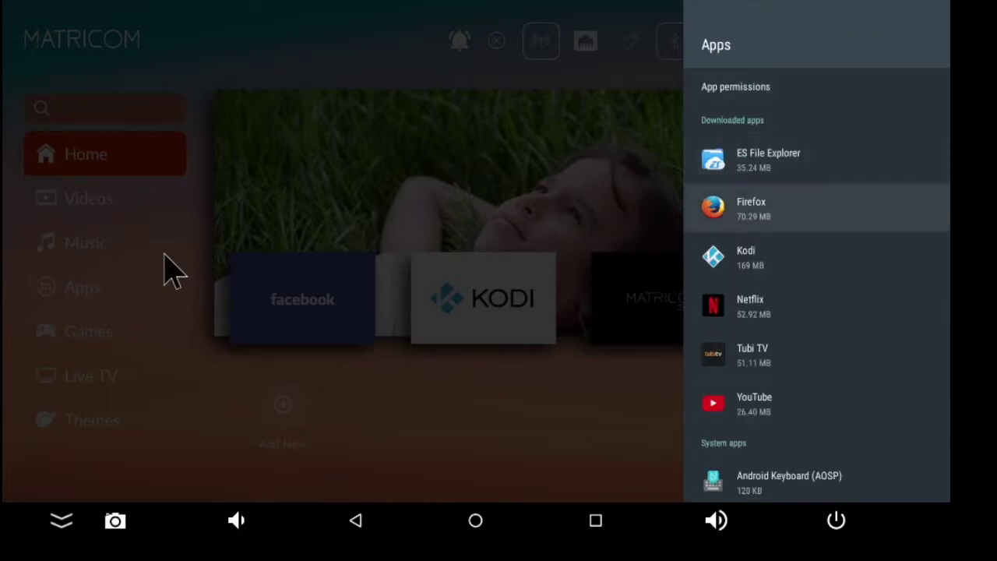
left_click(745, 88)
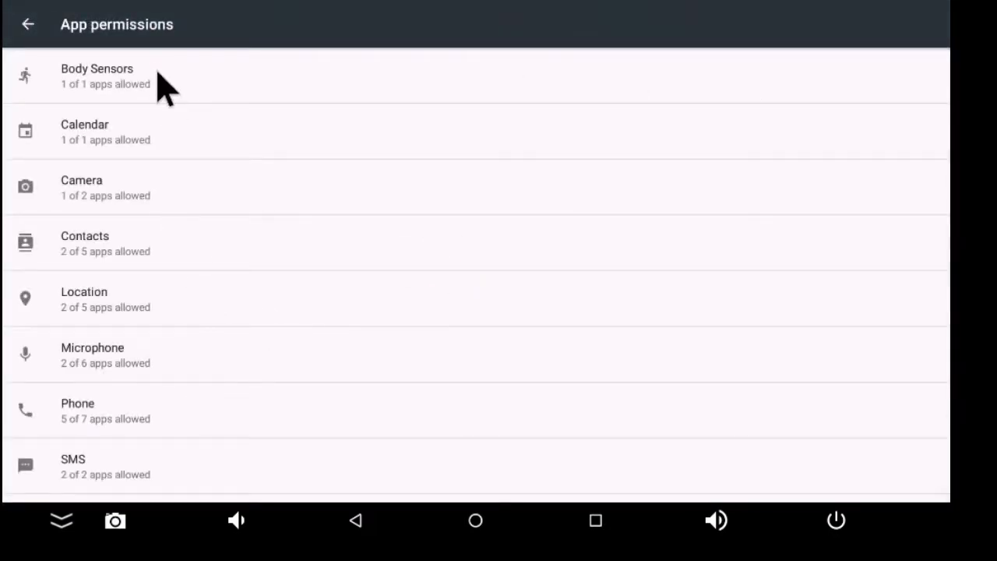
scroll(202, 350, "down", 2)
right_click(222, 327)
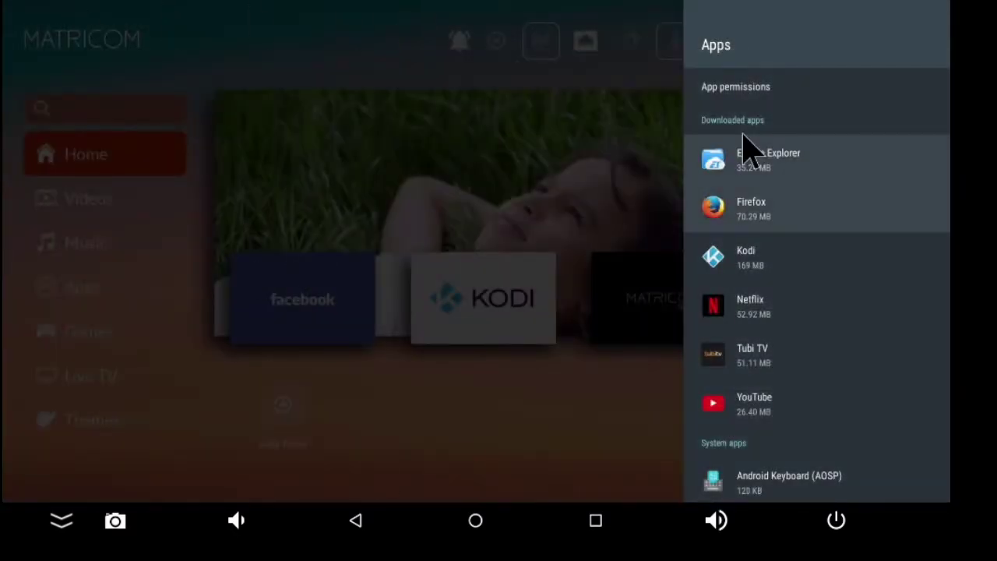
Scroll the Apps list down to Kodi and open its app info
scroll(816, 253, "down", 3)
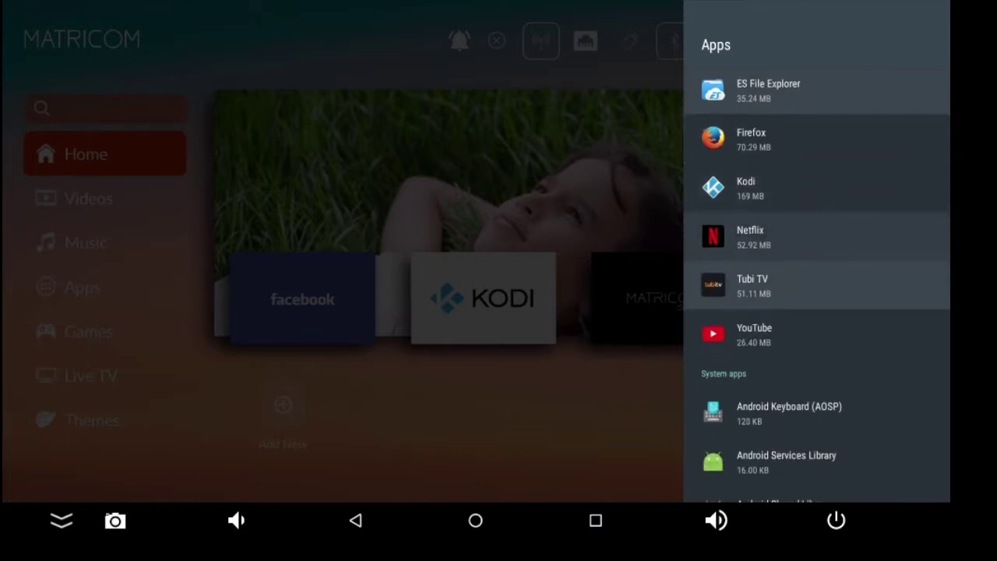
scroll(816, 254, "down", 2)
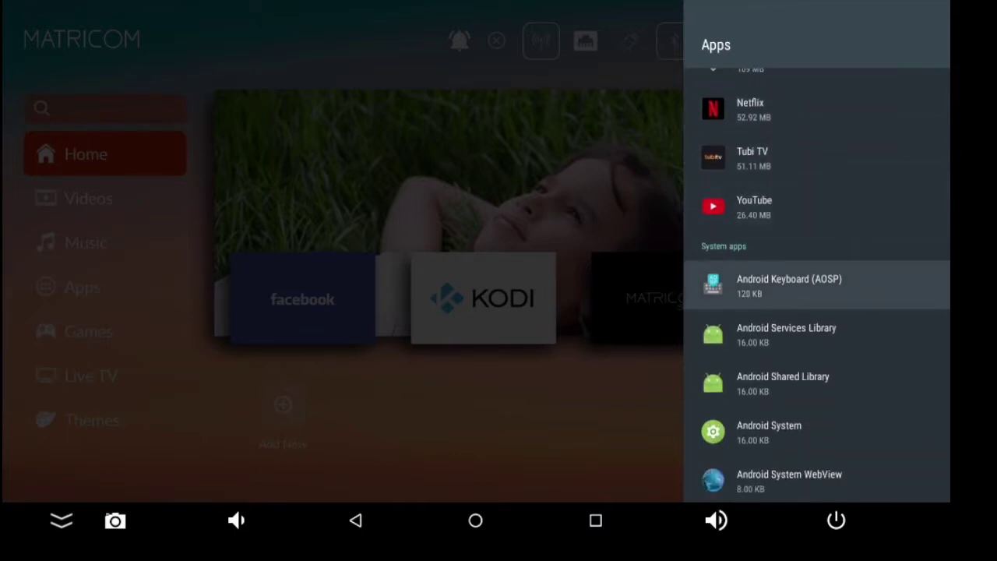
scroll(816, 254, "down", 5)
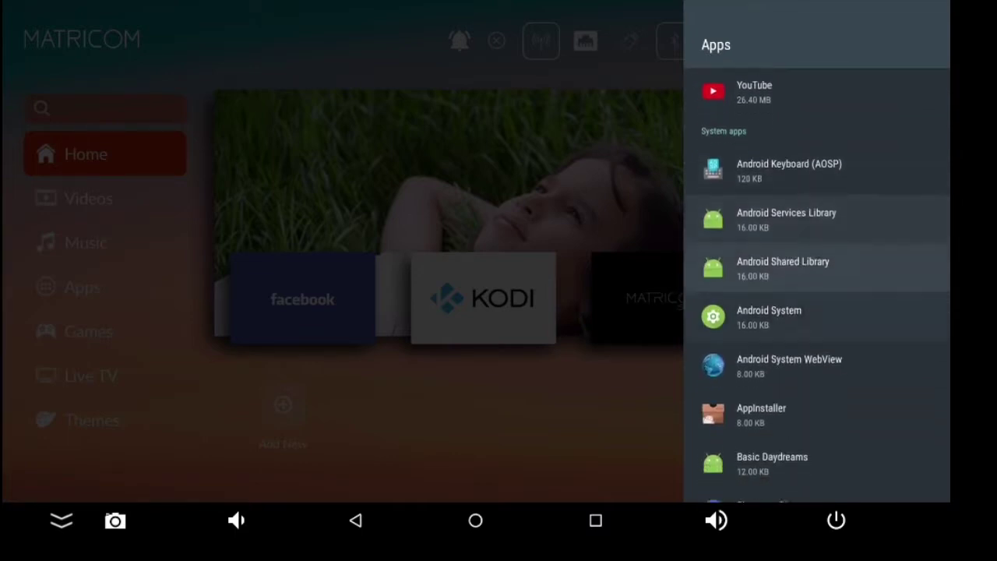
scroll(816, 253, "down", 12)
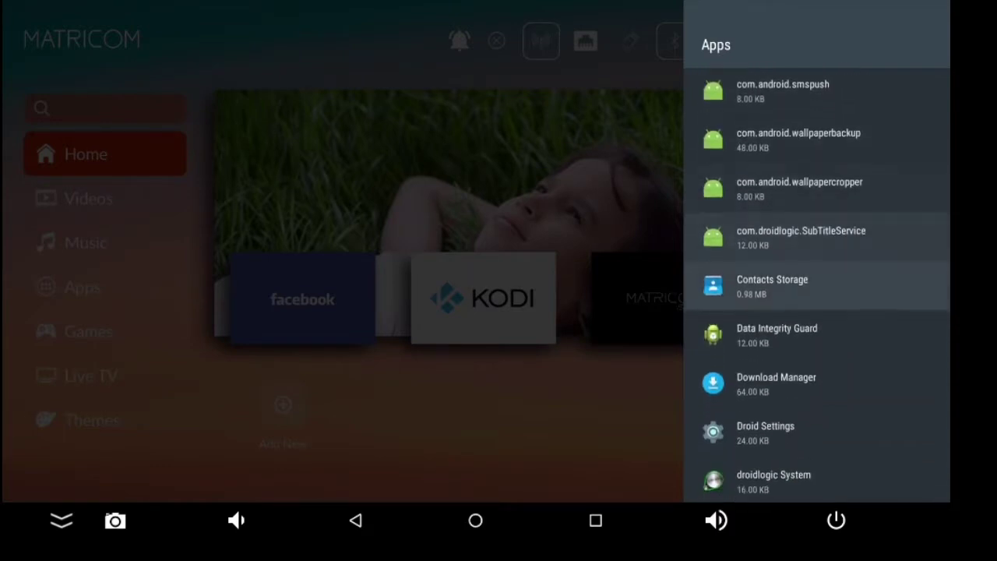
scroll(816, 253, "up", 20)
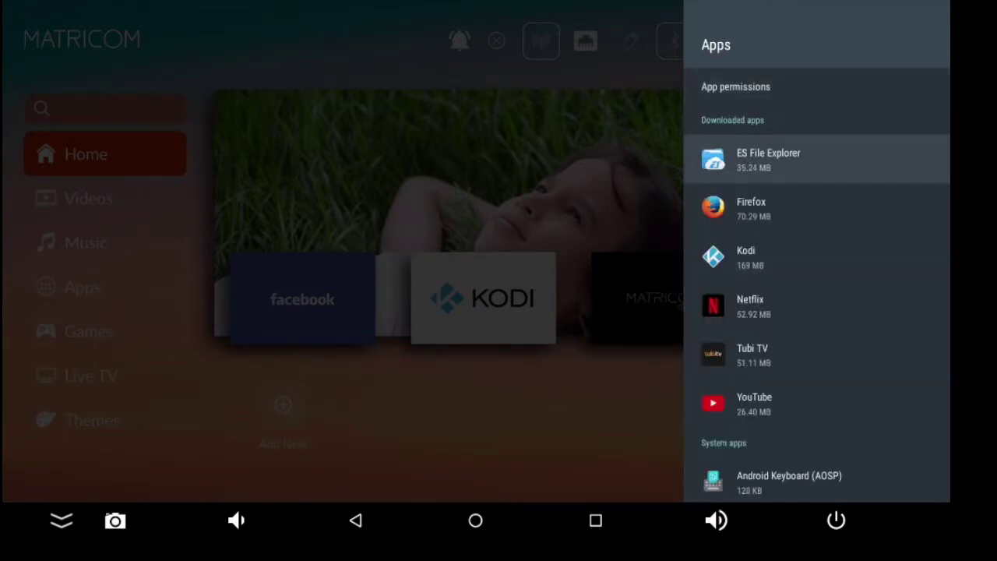
scroll(816, 253, "down", 1)
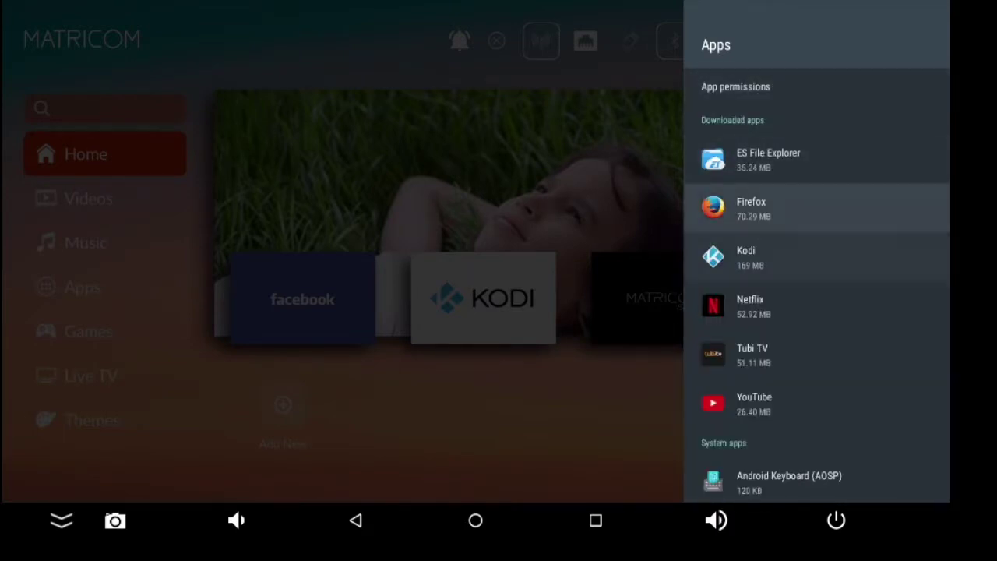
scroll(817, 257, "down", 1)
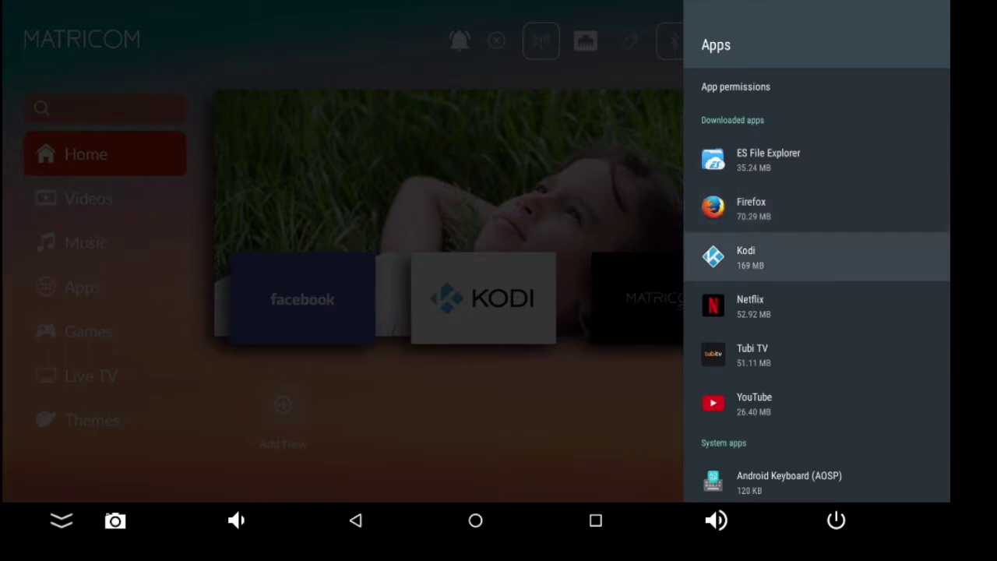
key("Return")
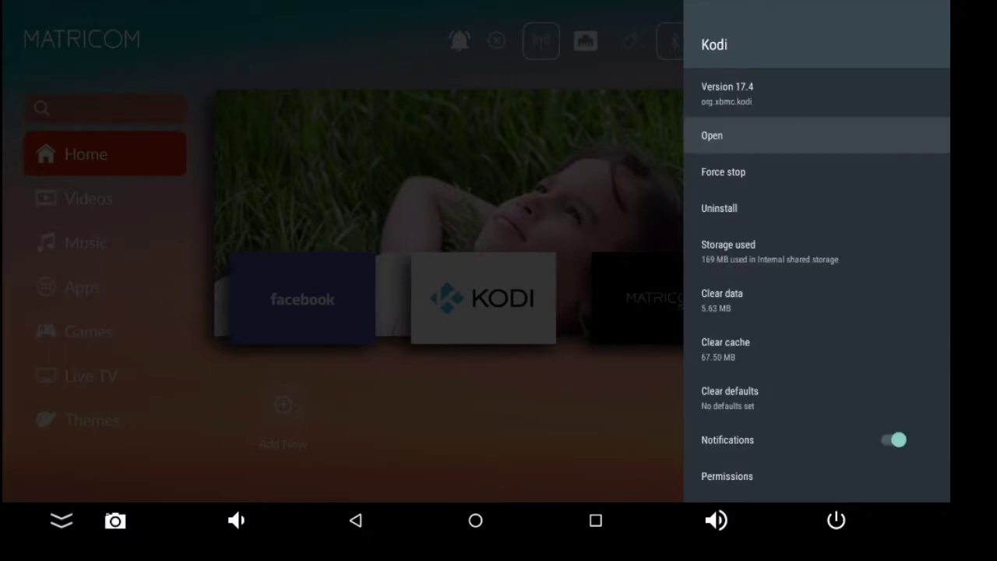
Move down Kodi's app info past Force stop, Uninstall and Storage used to Clear data
key("Down")
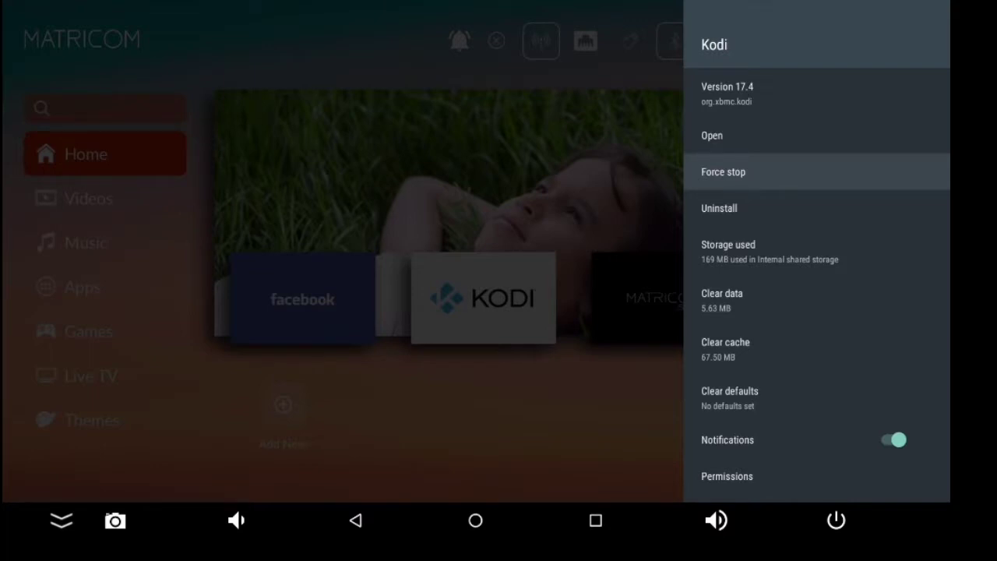
left_click(719, 208)
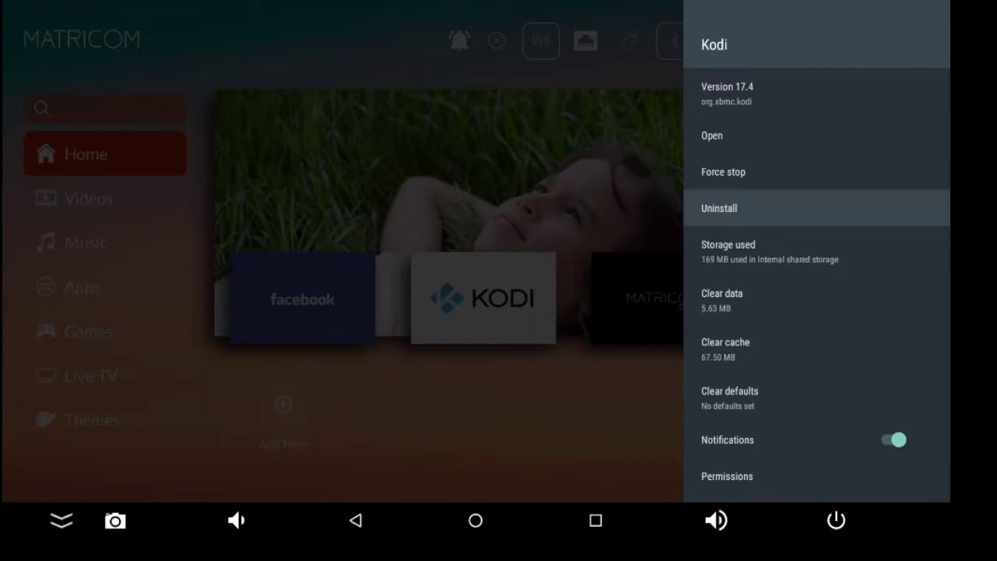
left_click(728, 249)
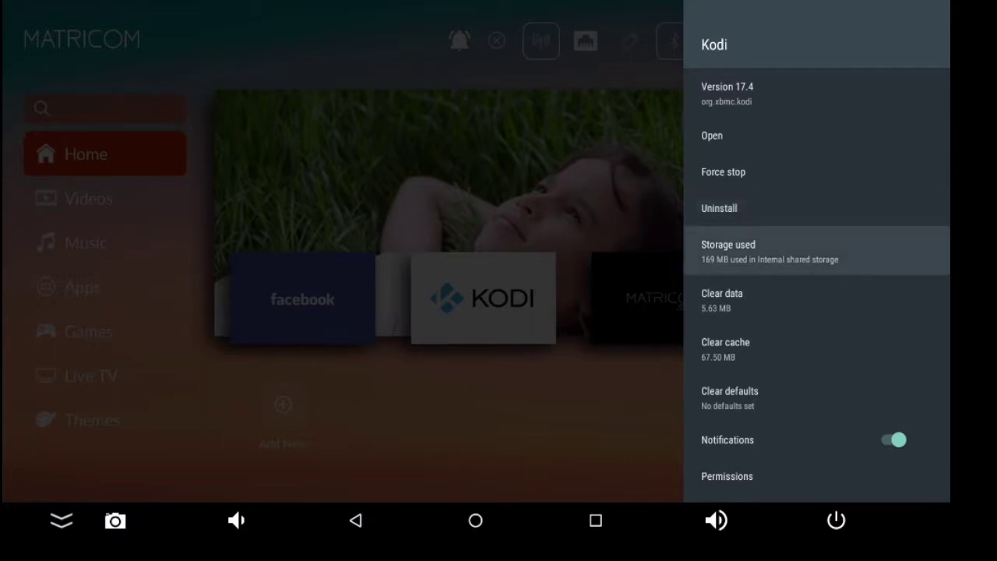
left_click(722, 299)
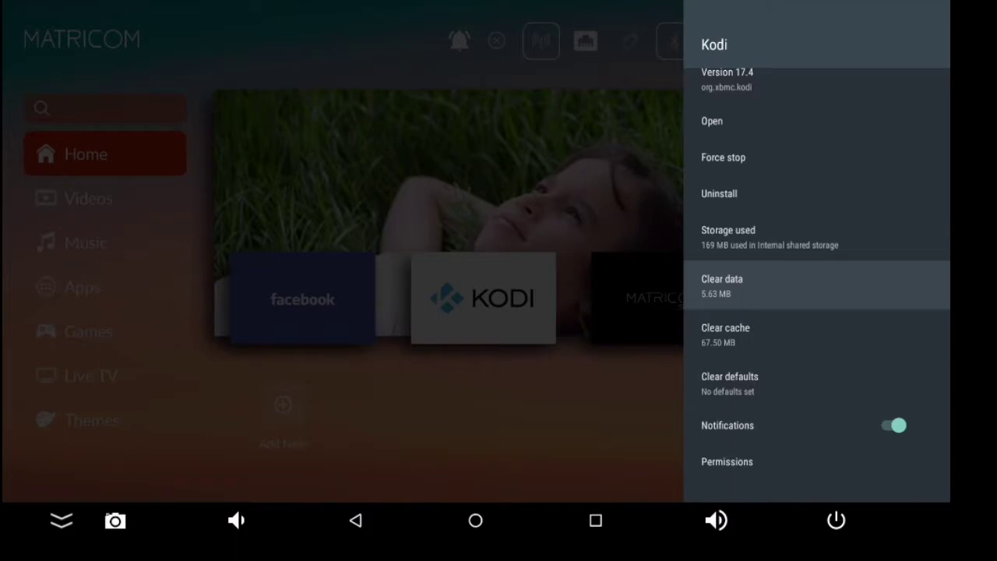
Clear Kodi's cache and confirm it in the dialog
key("Down")
key("Return")
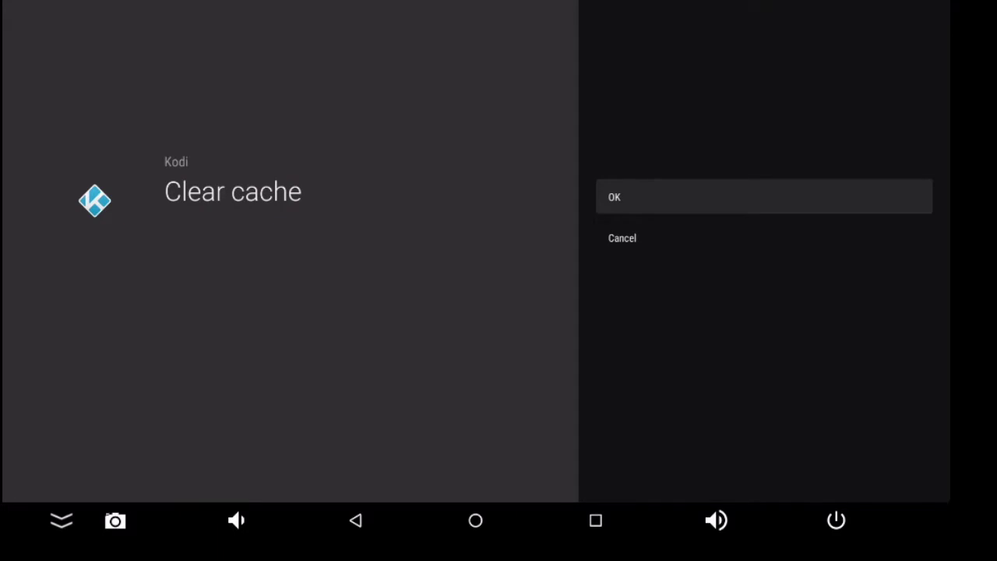
key("Return")
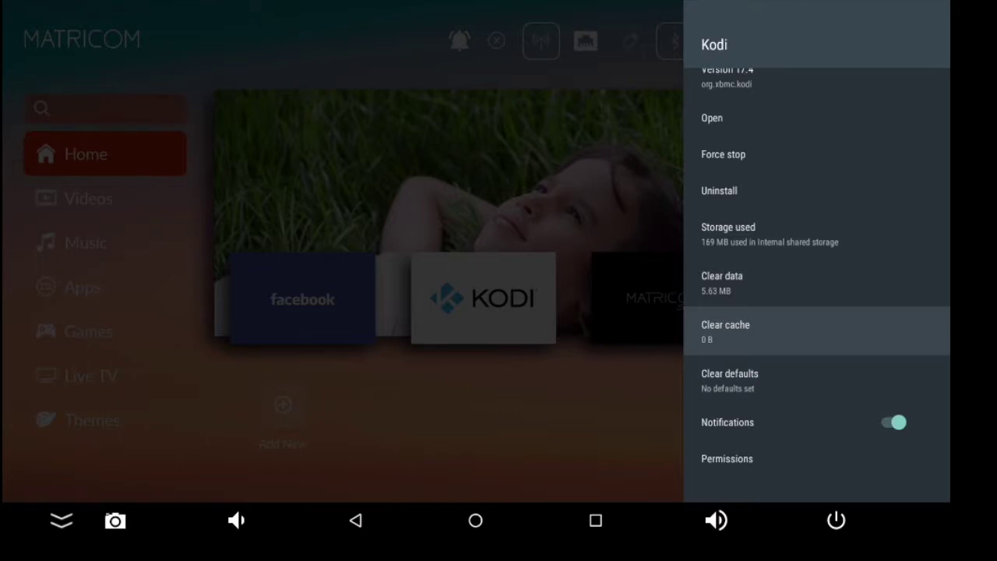
Move past Clear defaults and Notifications to open Kodi's permissions list
key("Down")
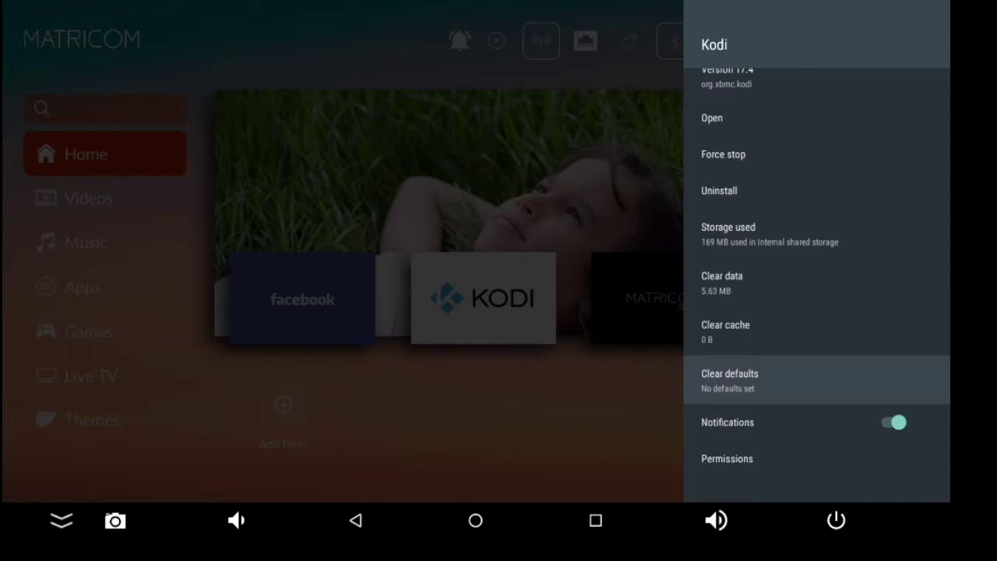
left_click(817, 422)
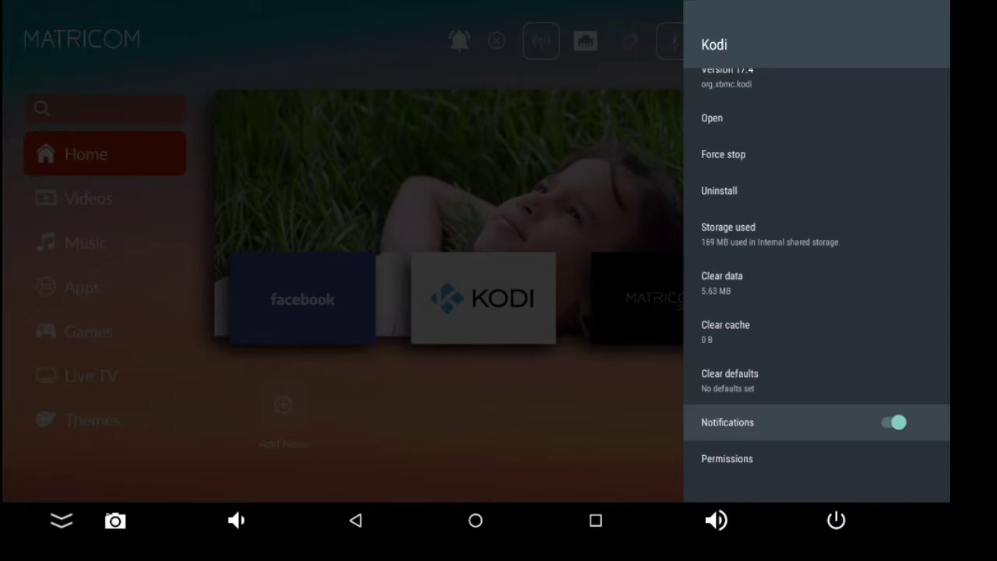
left_click(726, 459)
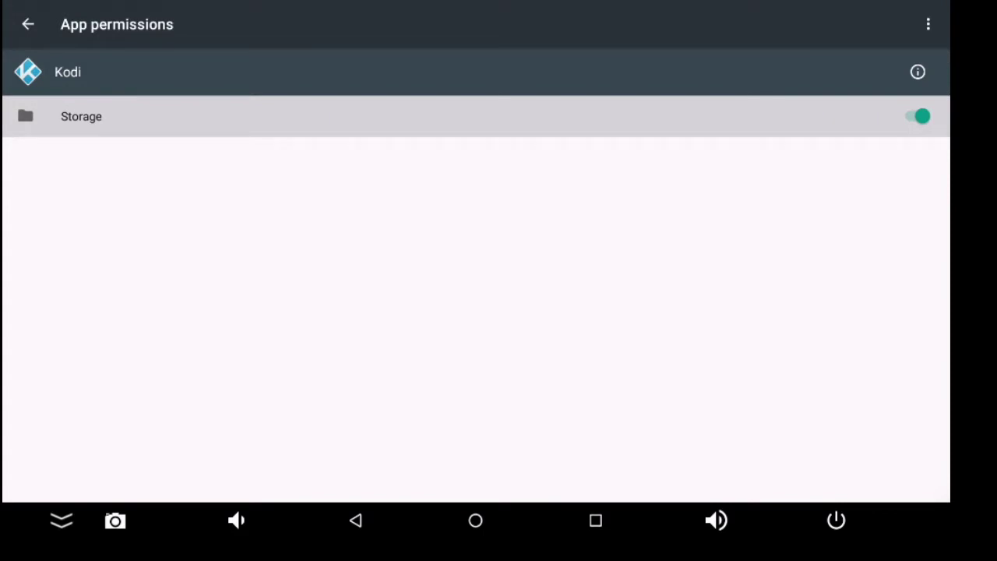
Back out of Kodi's permissions and close Settings, then show the launcher's Apps grid
key("Escape")
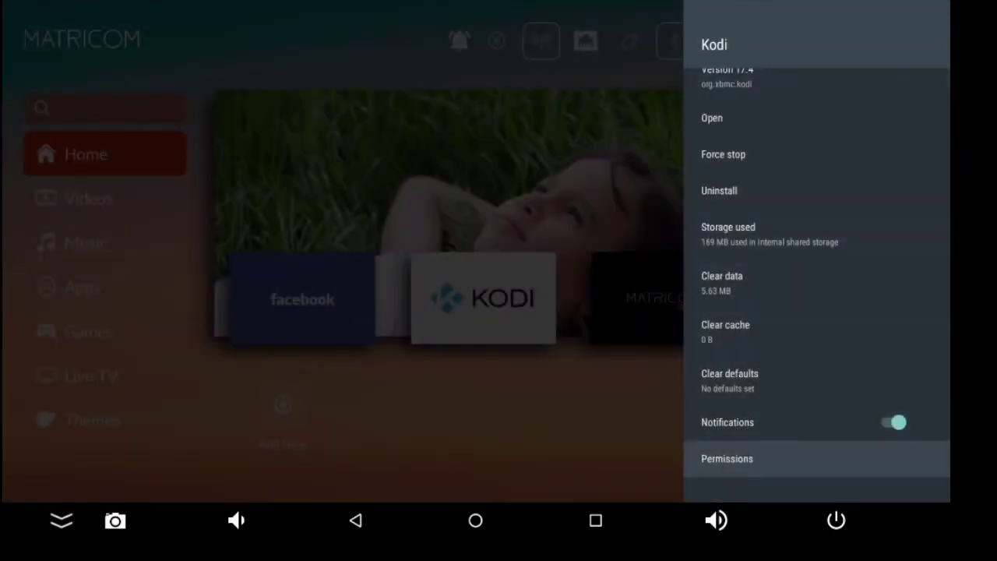
key("Escape")
key("Escape")
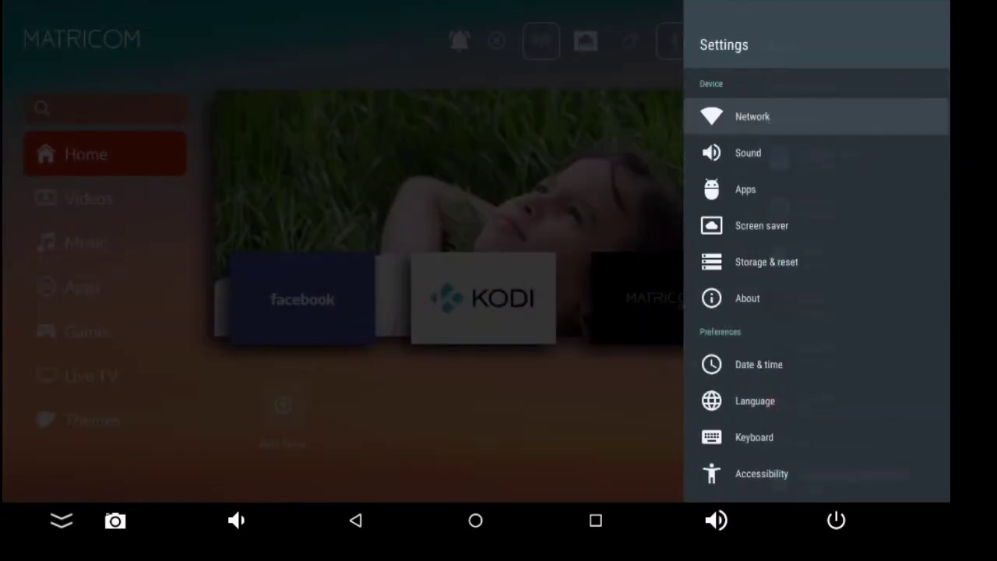
key("Escape")
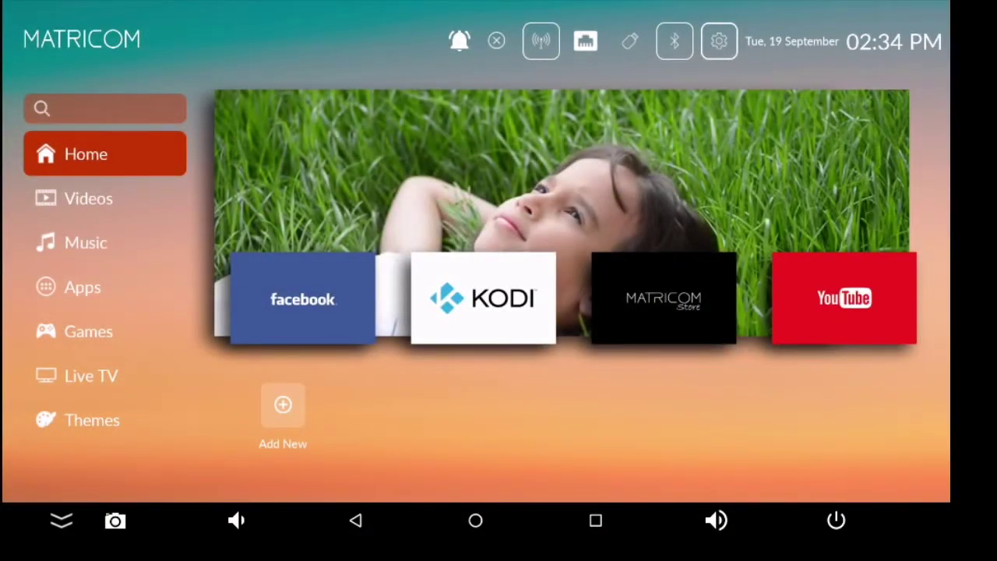
left_click(84, 296)
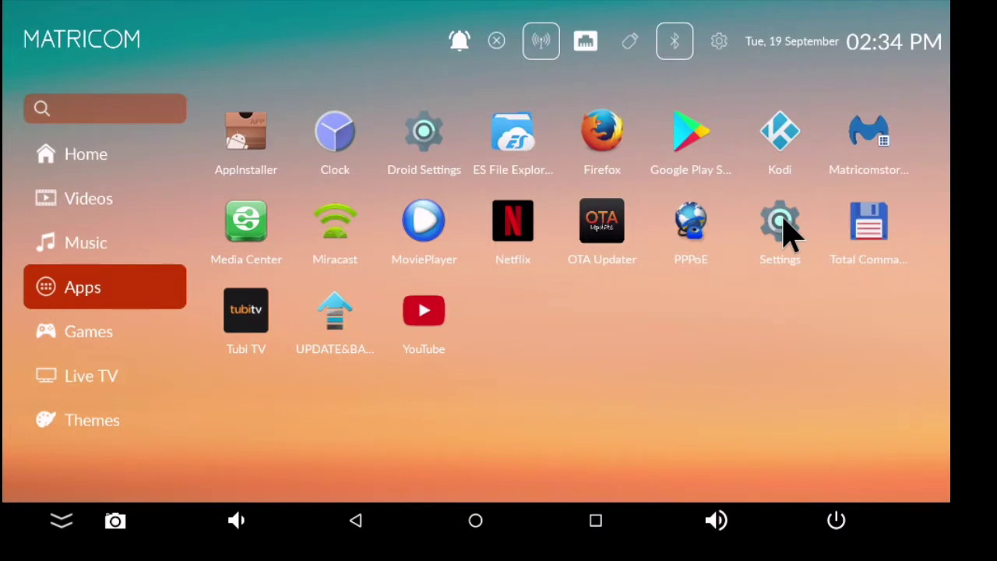
Launch full Android Settings from the apps grid and open its Apps screen
left_click(781, 226)
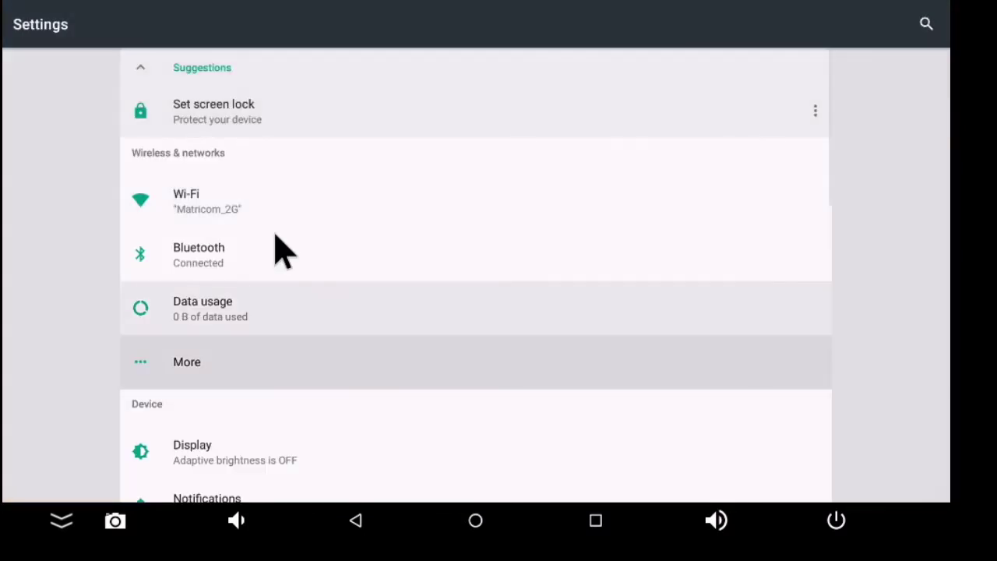
key("Down")
key("Down")
key("Down")
key("Down")
key("Down")
key("Down")
key("Down")
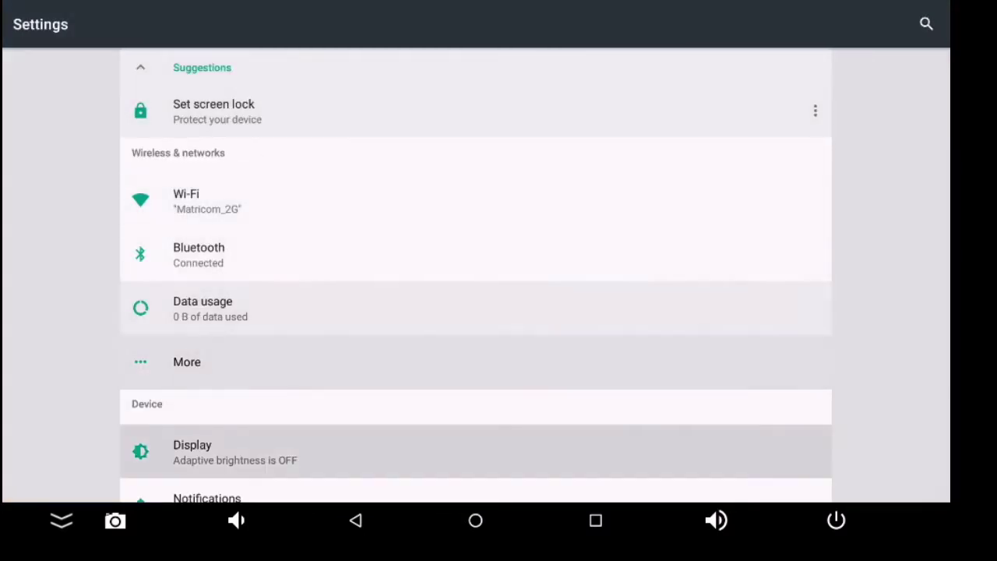
key("Down")
key("Down")
key("Down")
key("Down")
key("Up")
key("Up")
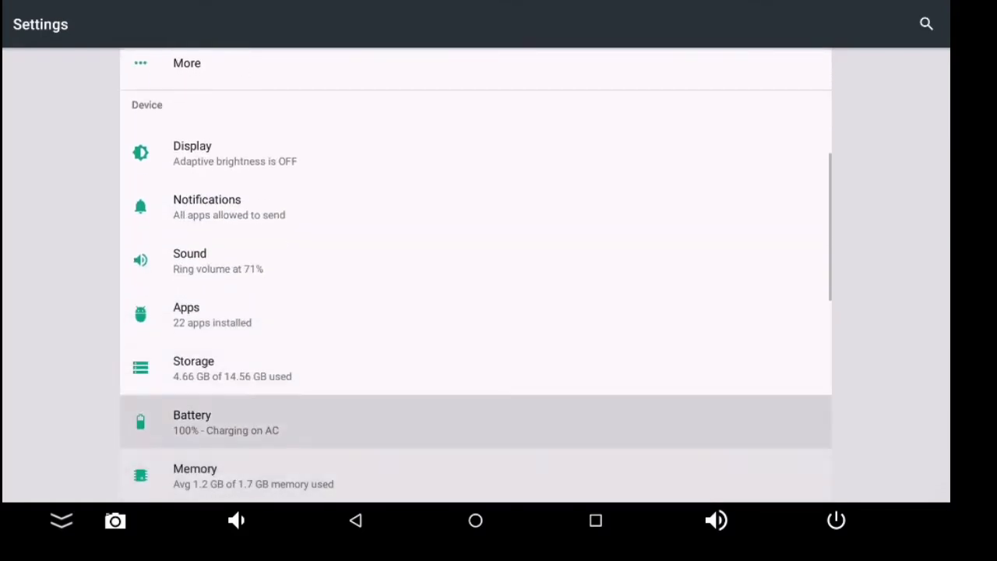
key("Up")
key("Return")
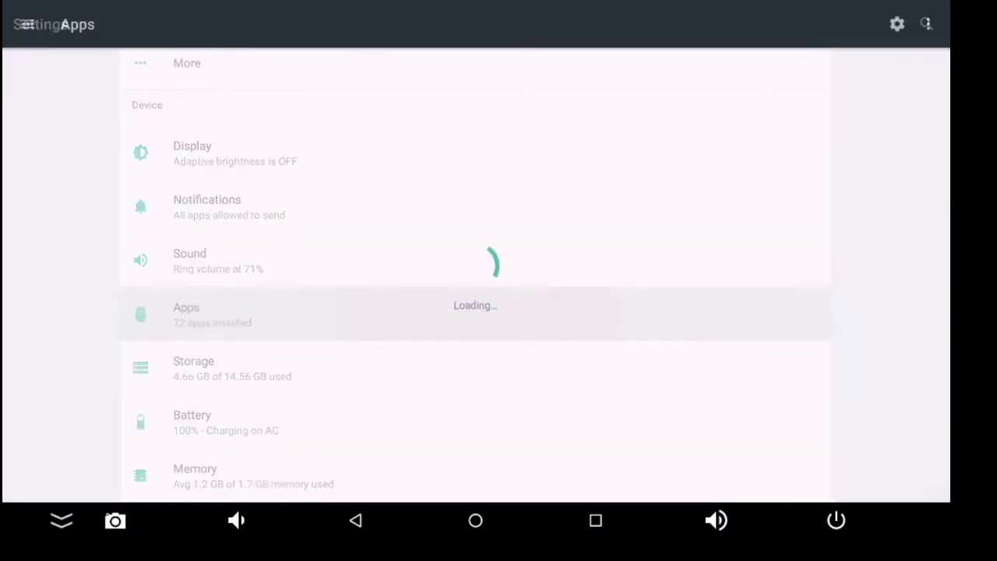
key("Down")
key("Down")
key("Down")
key("Down")
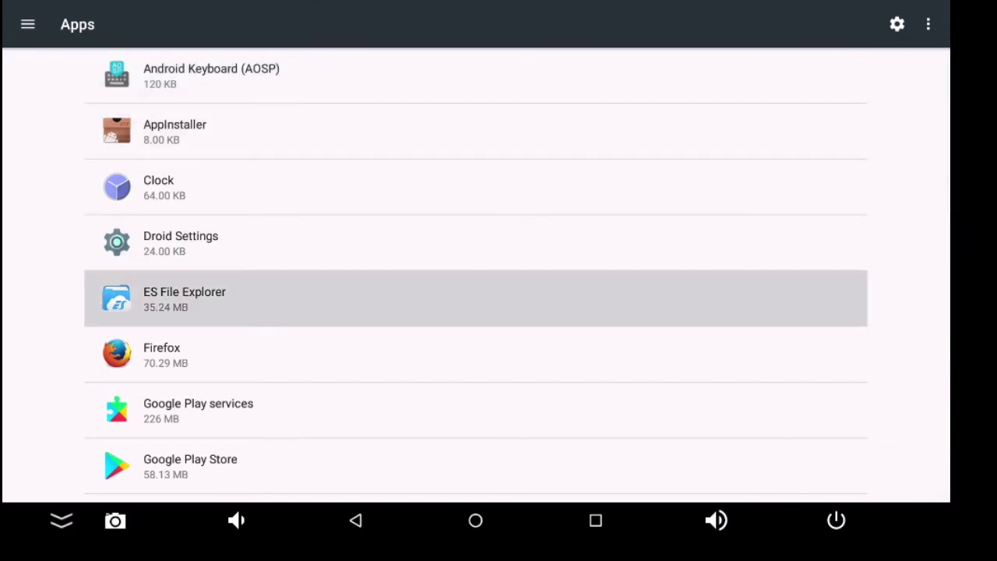
Show system apps in the list, cancel Reset app preferences, and open Configure apps
left_click(940, 30)
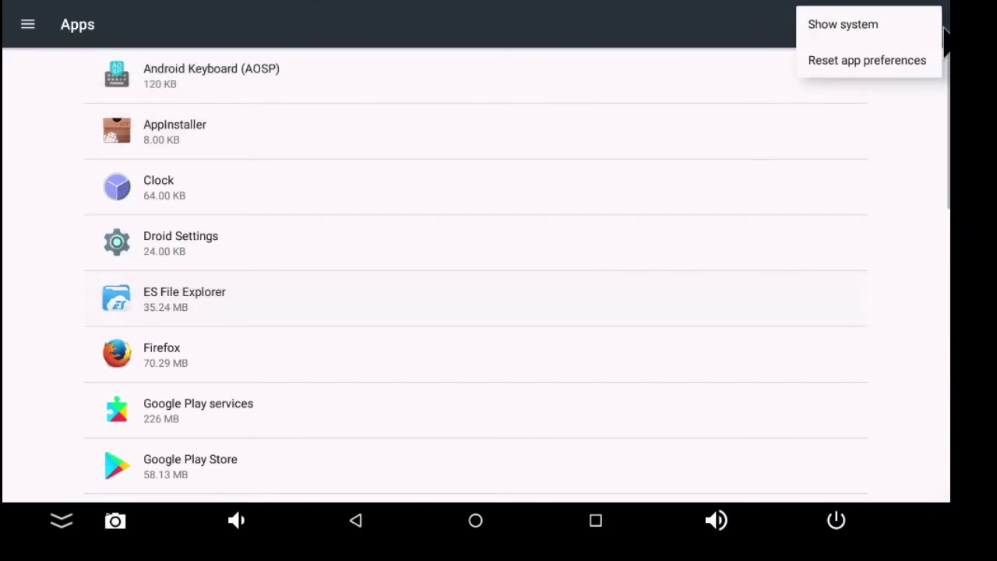
left_click(877, 35)
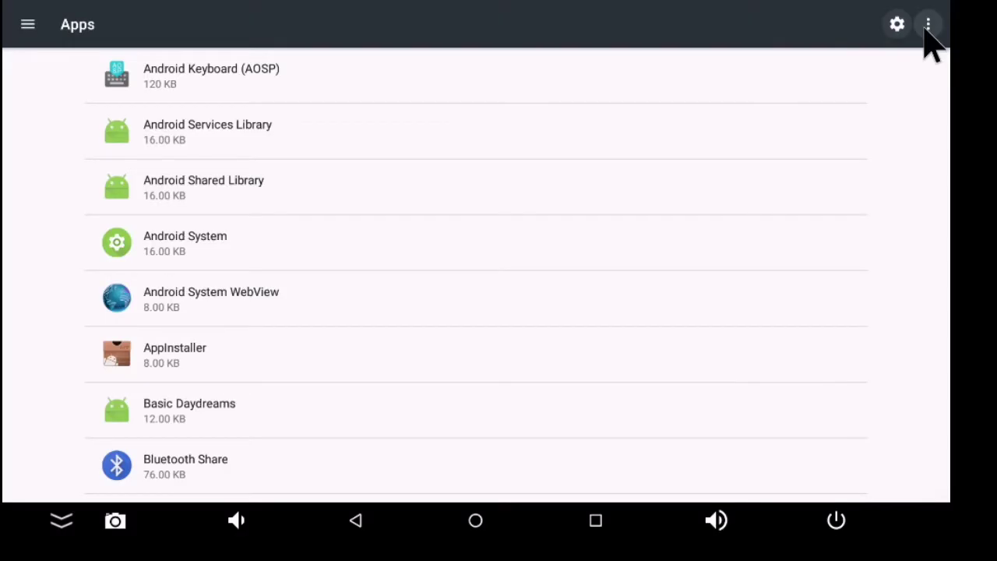
left_click(928, 26)
left_click(866, 66)
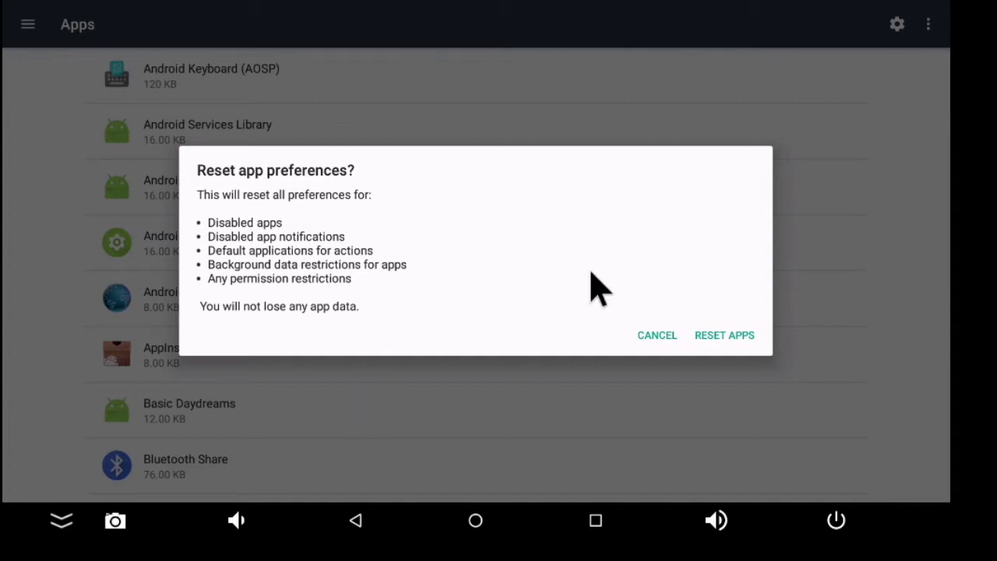
left_click(660, 336)
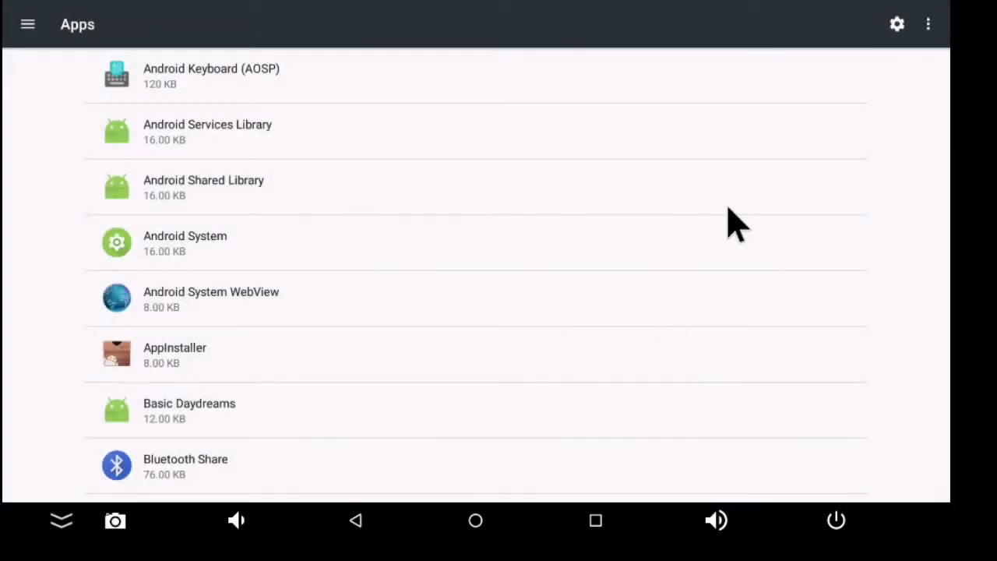
left_click(897, 24)
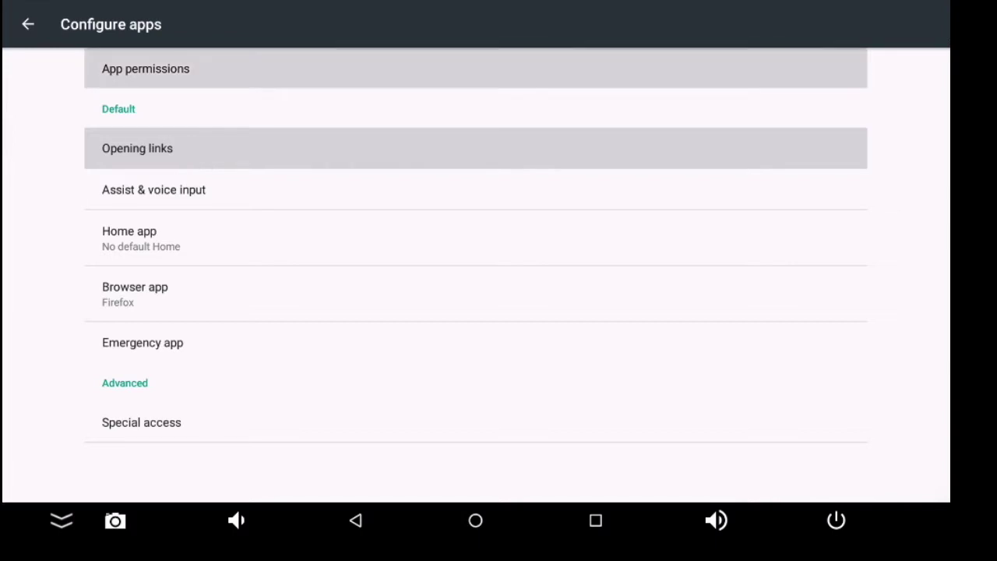
Browse the Opening links list of installed apps, then return to Configure apps
left_click(137, 148)
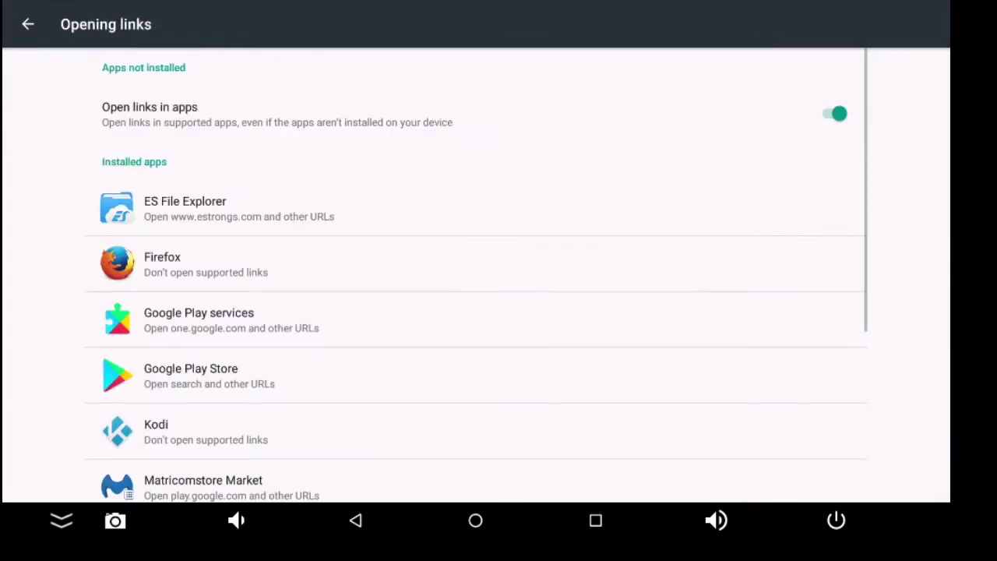
key("Down")
key("Down")
key("Up")
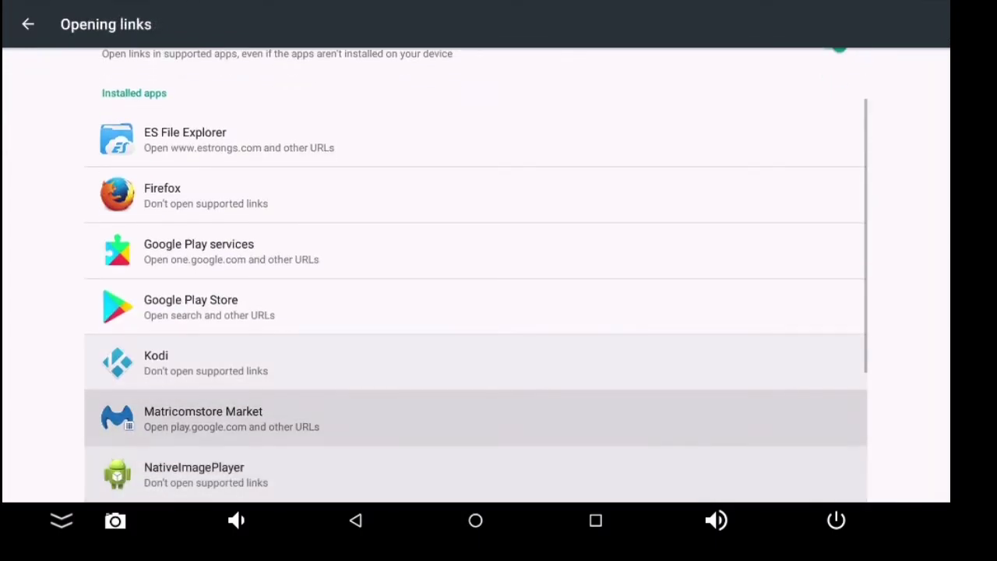
key("Up")
key("Up")
key("Up")
key("Up")
key("Down")
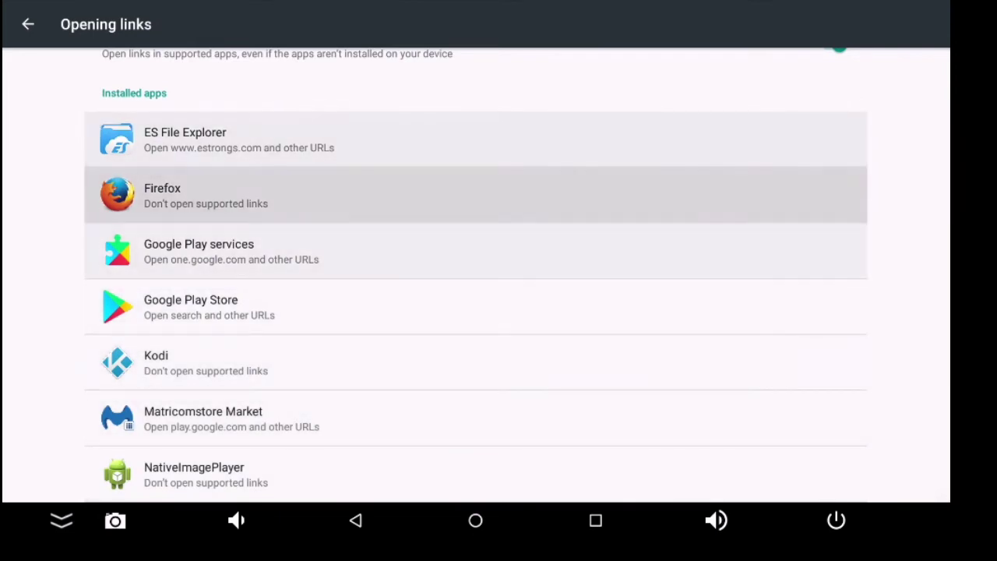
key("Down")
key("Down")
key("Down")
key("Down")
key("Down")
key("Down")
key("Down")
key("Down")
key("Down")
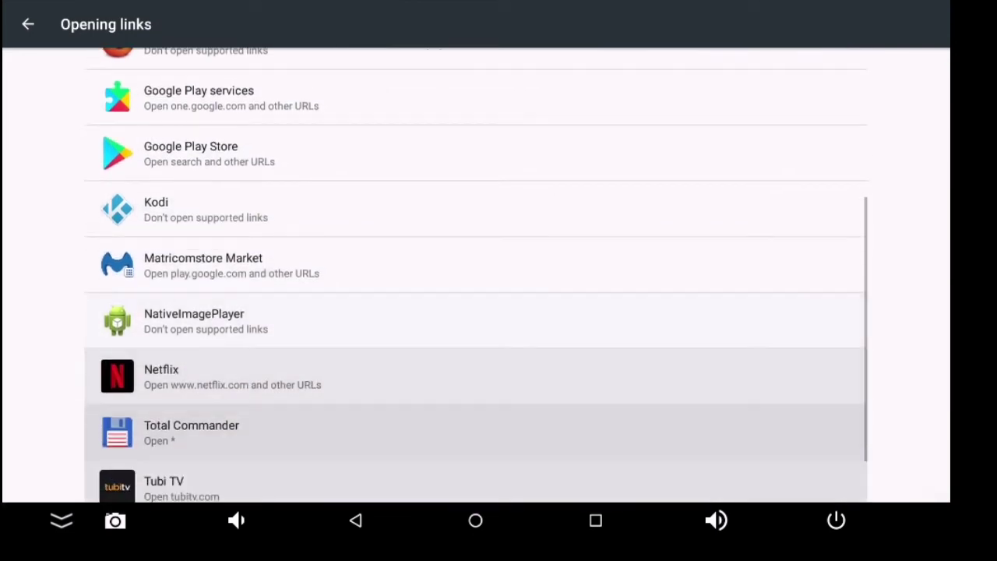
key("Escape")
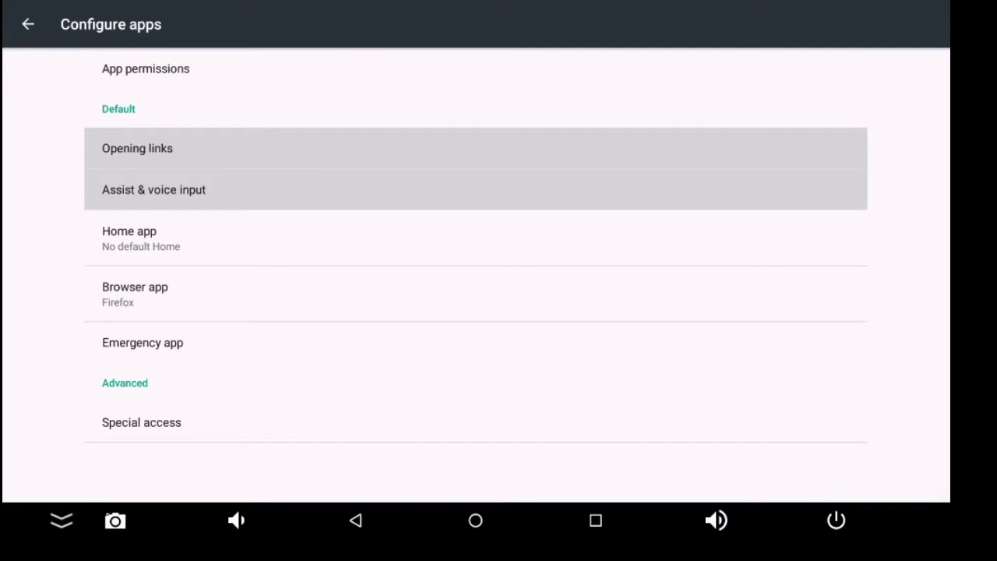
key("Down")
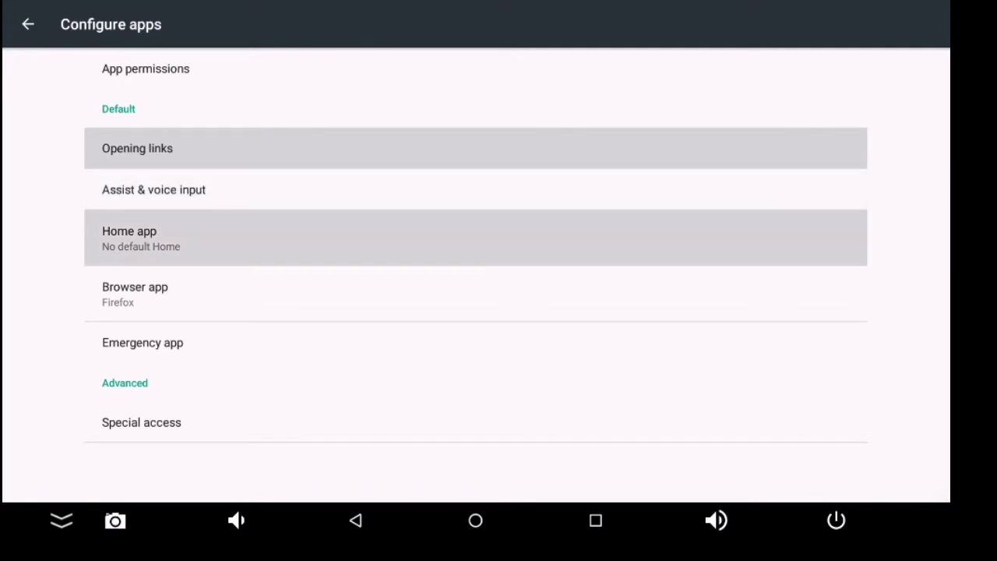
key("Return")
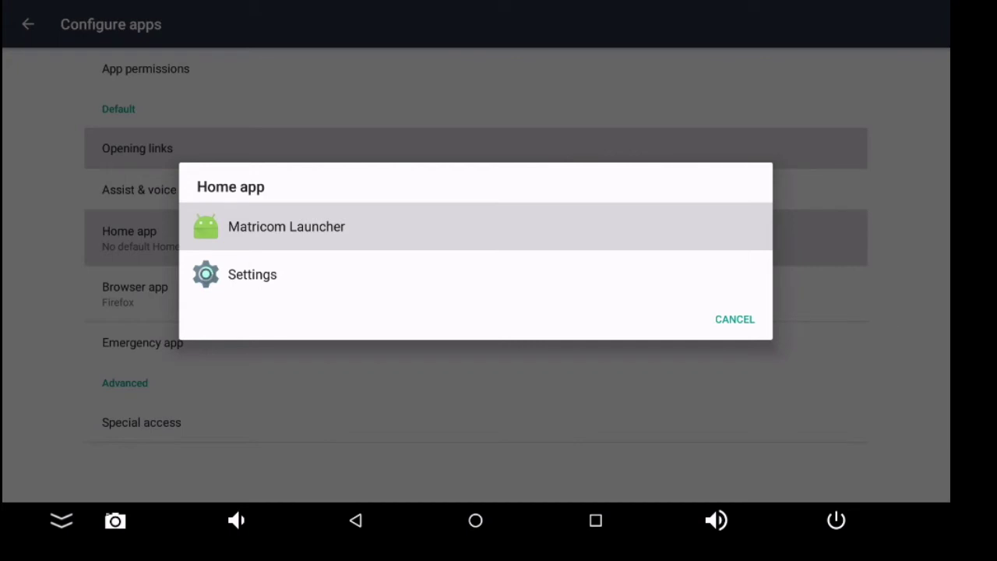
key("Escape")
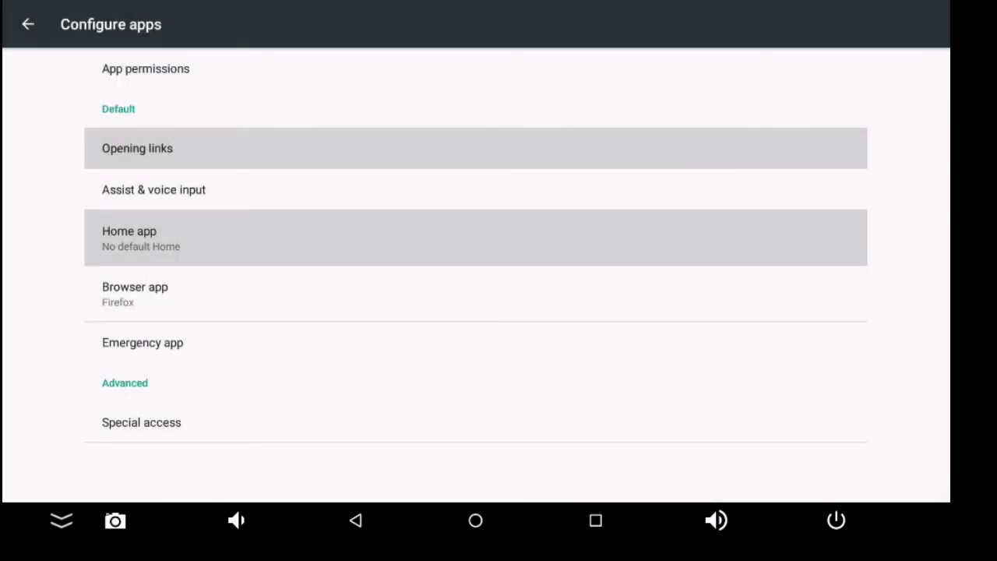
key("Down")
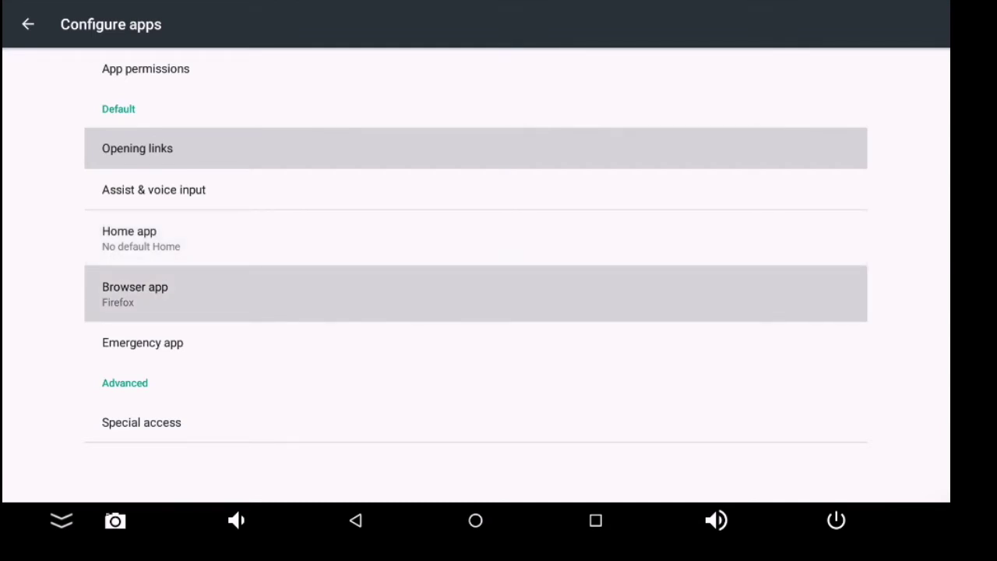
key("Down")
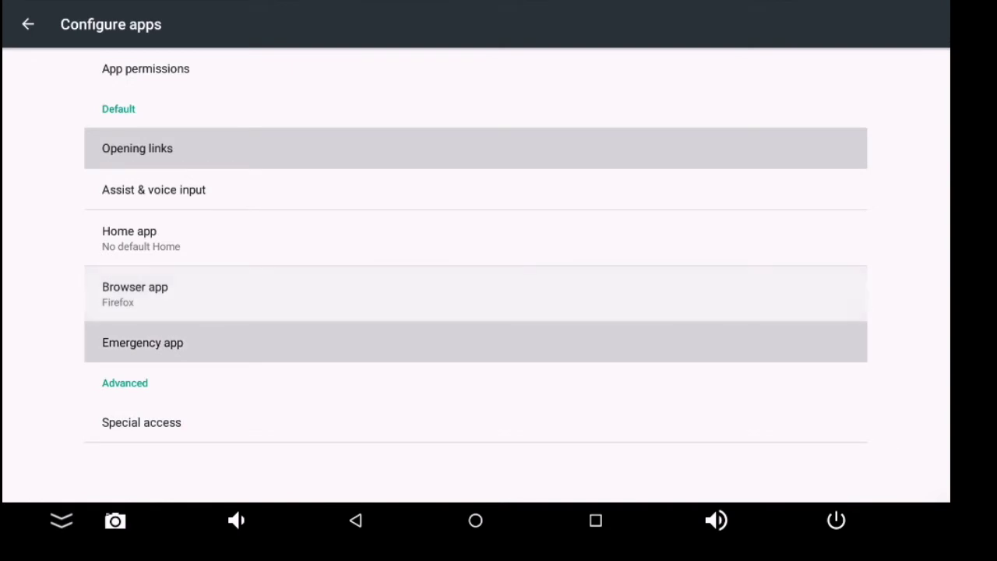
key("Return")
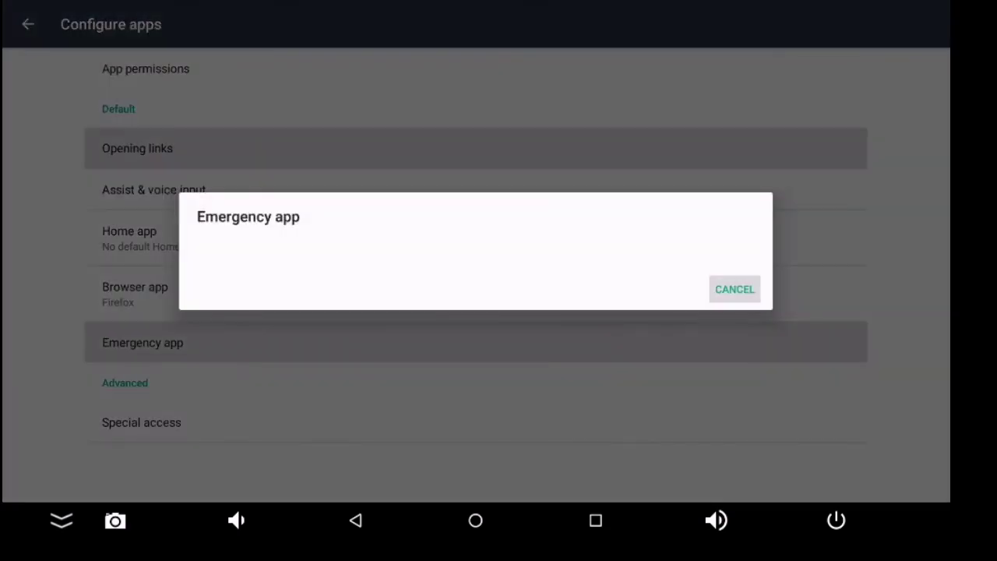
key("Escape")
key("Down")
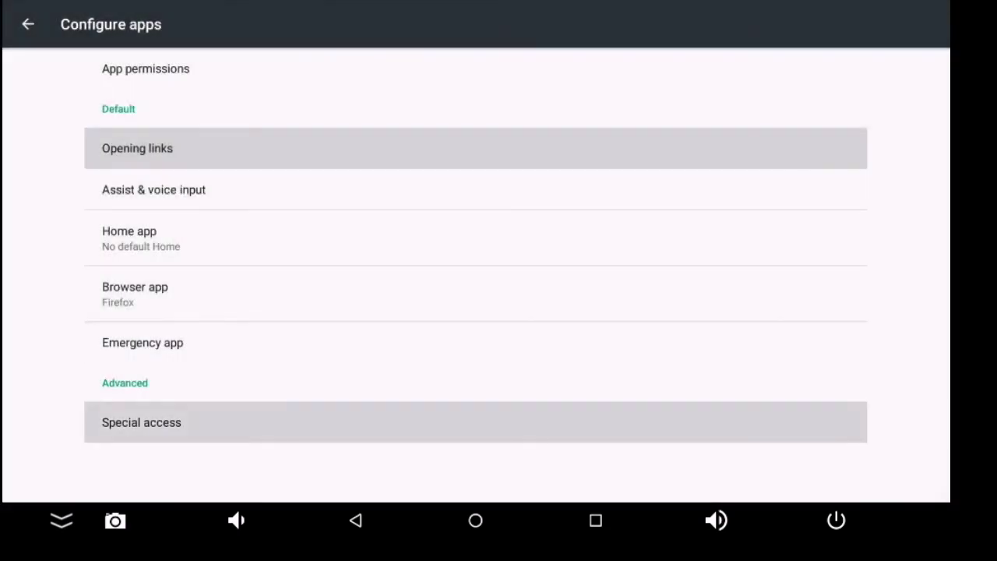
key("Return")
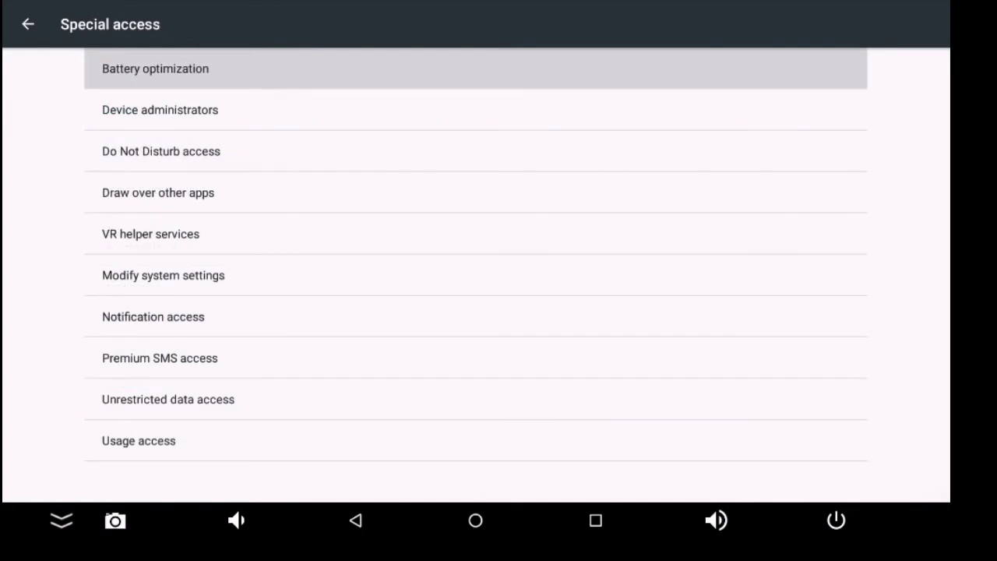
Step through Special access from Device administrators to Unrestricted data access, then leave settings
key("Down")
key("Down")
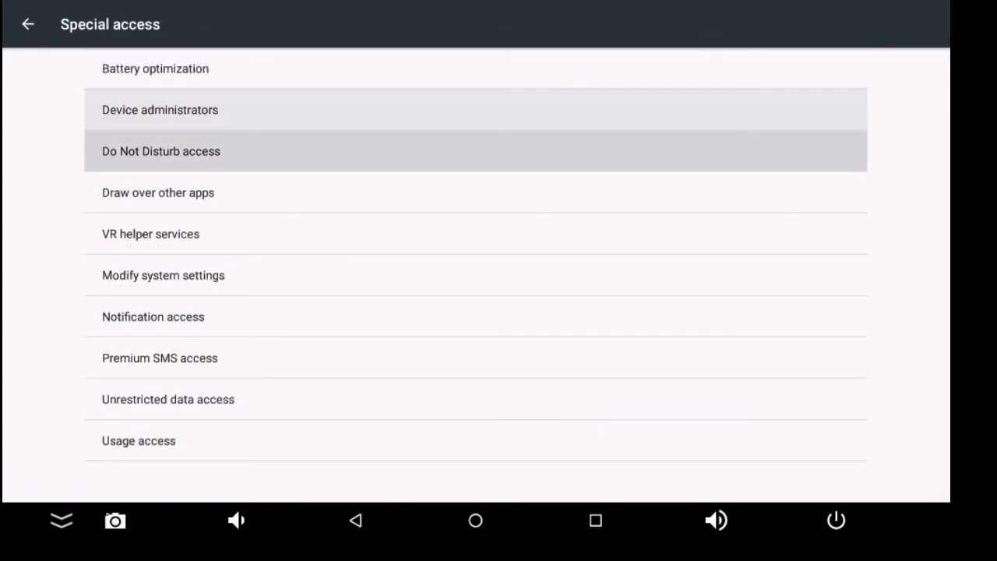
key("Down")
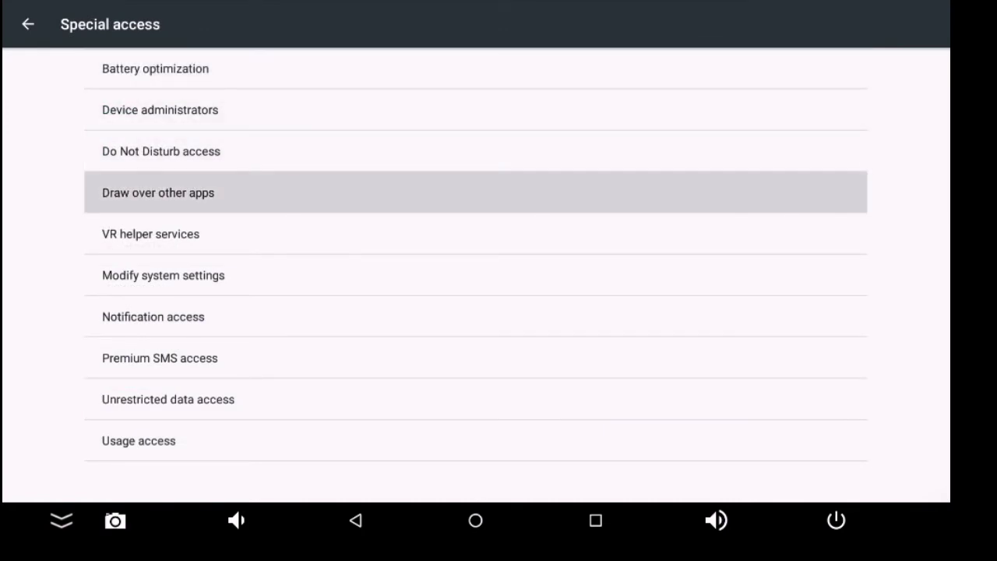
key("Down")
key("Down")
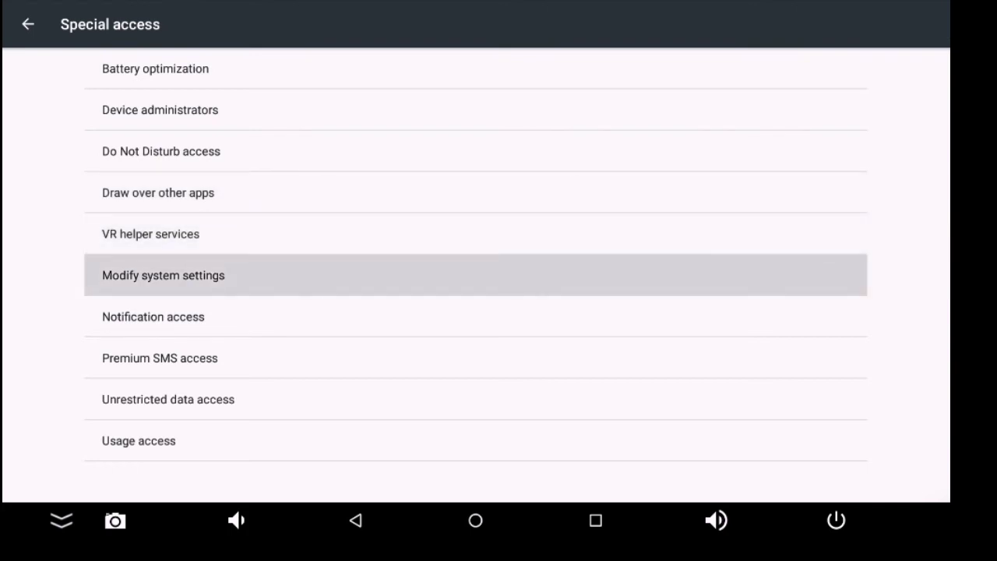
key("Down")
key("Down")
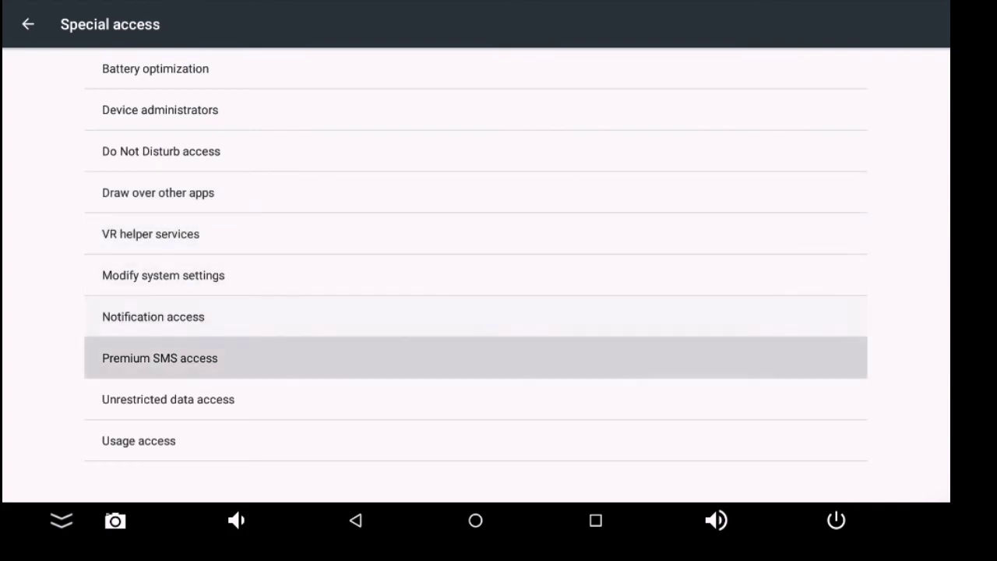
key("Down")
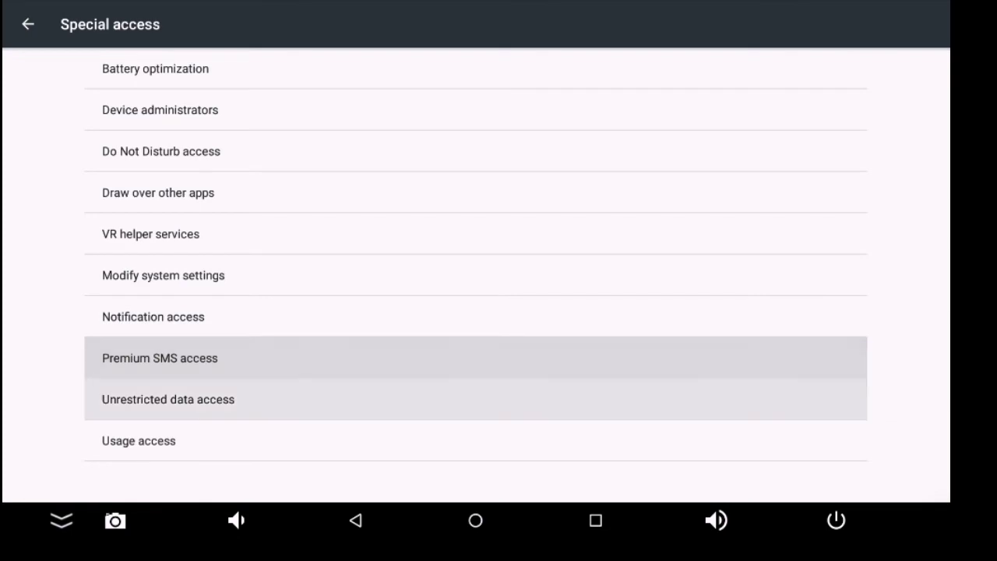
key("Down")
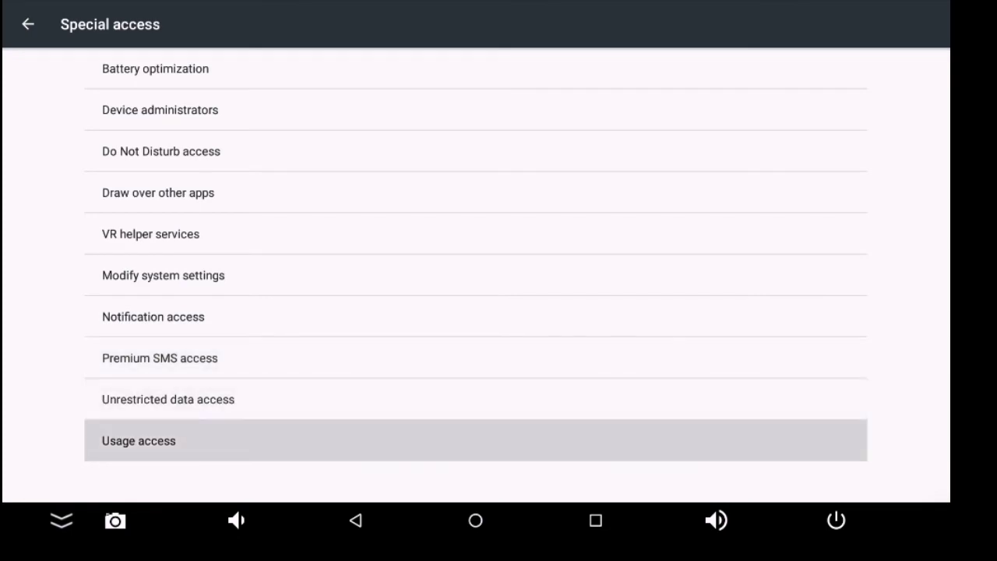
key("Escape")
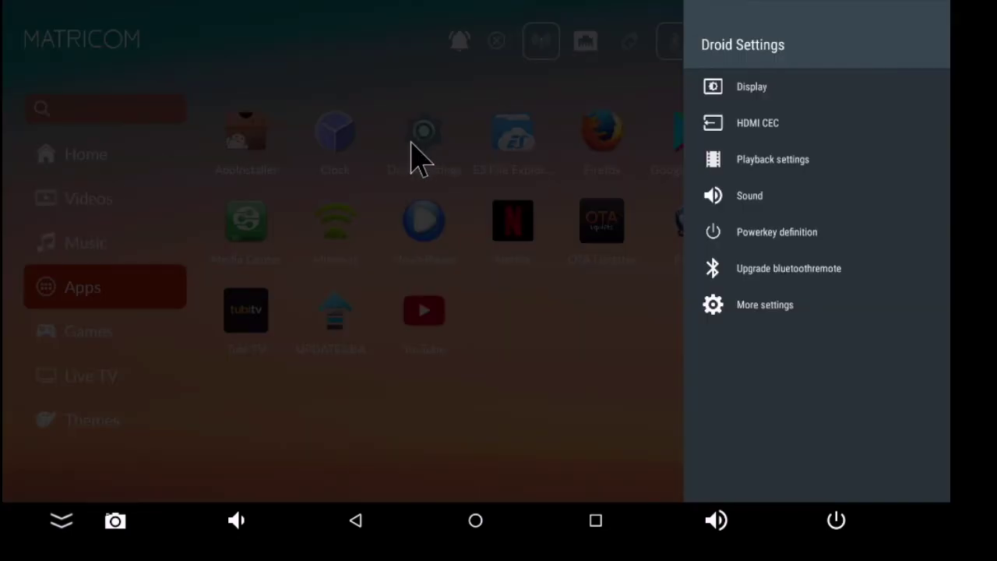
Close and reopen the Droid Settings panel, scroll it, then go back to the Apps grid
left_click(413, 156)
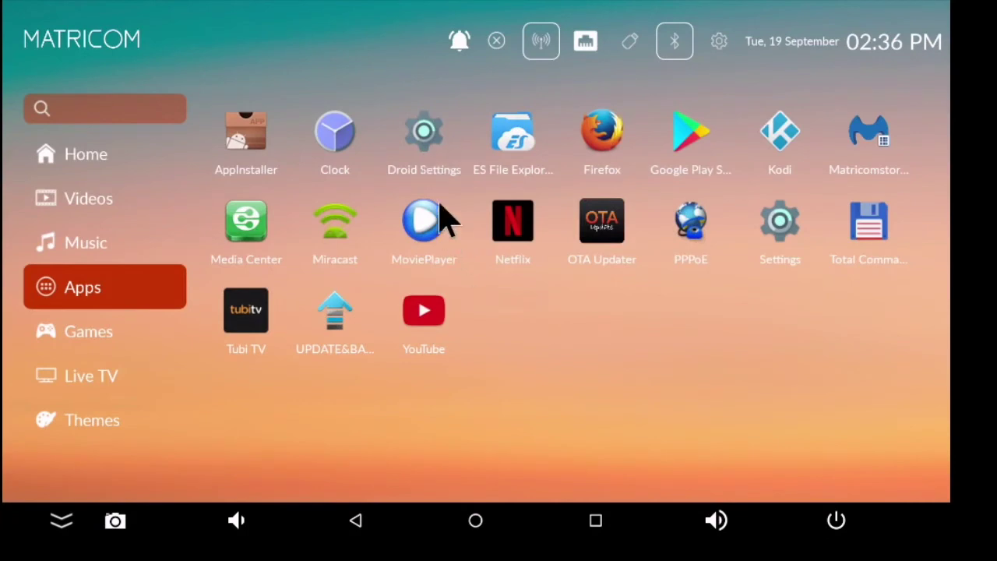
left_click(424, 136)
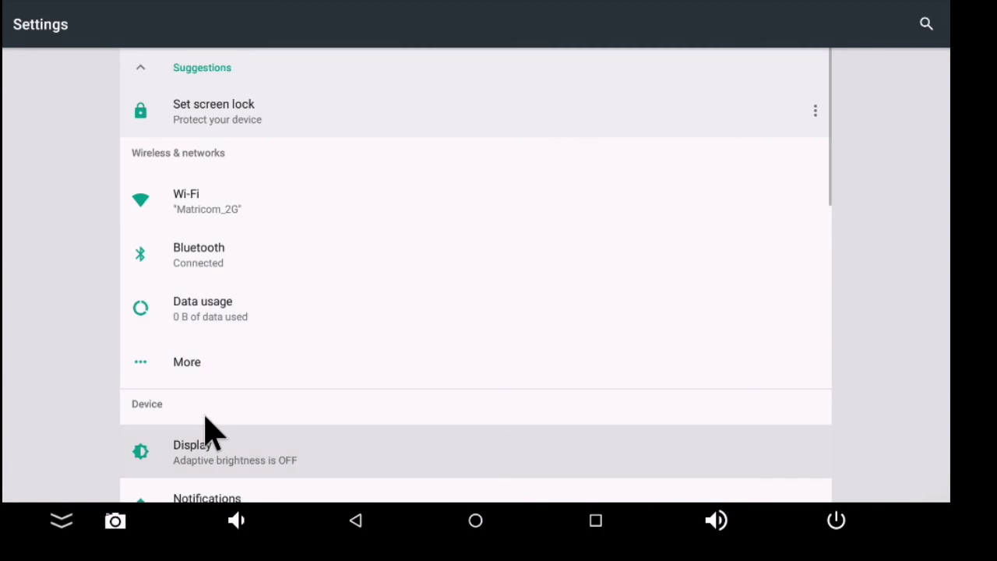
scroll(306, 399, "down", 5)
right_click(304, 385)
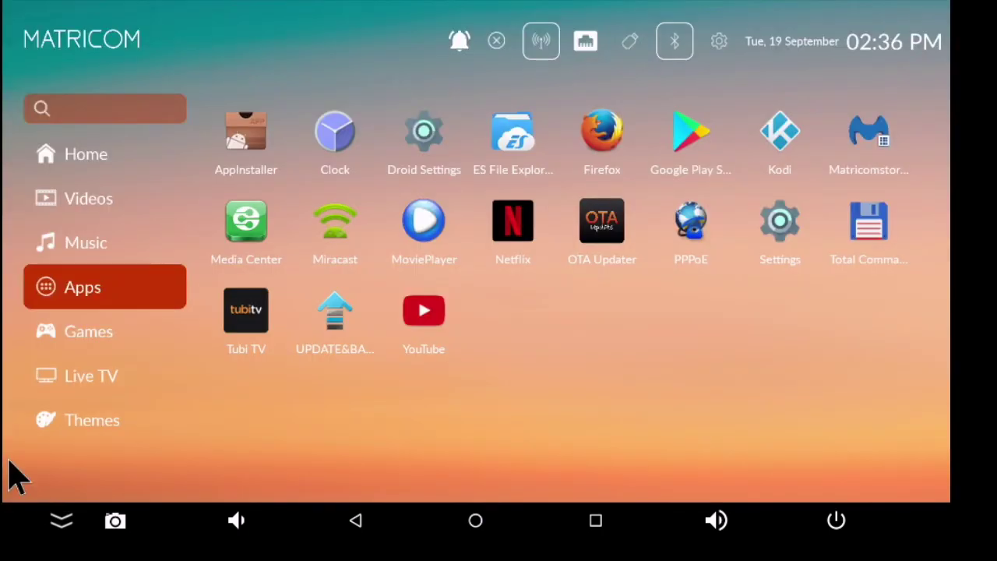